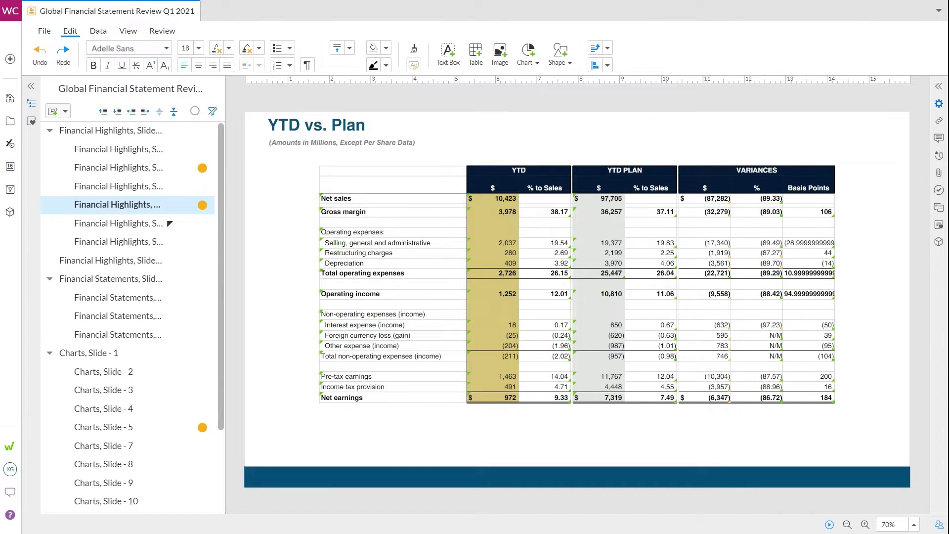
Step: Go to Charts Slide 5, the SG&A Expenses stacked bar chart, after briefly viewing Revenue Summary
click(172, 433)
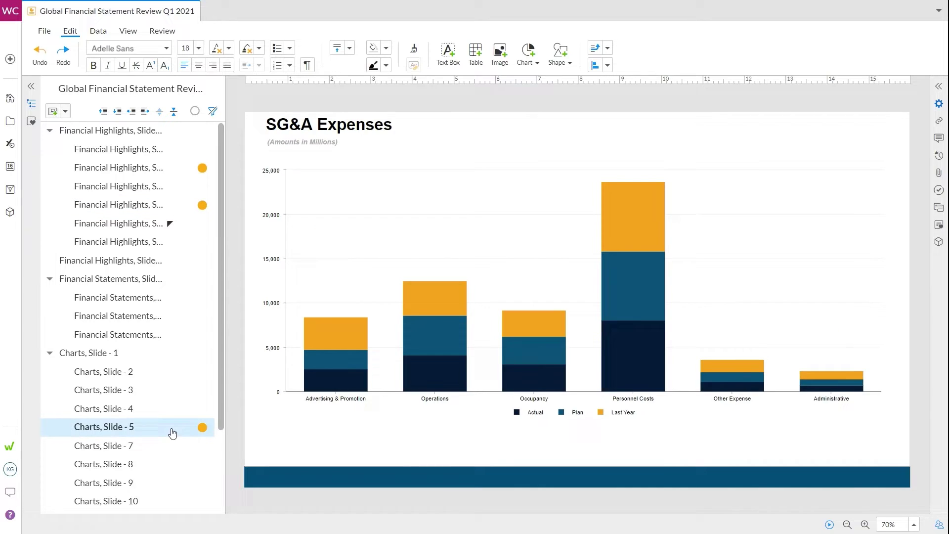
click(166, 174)
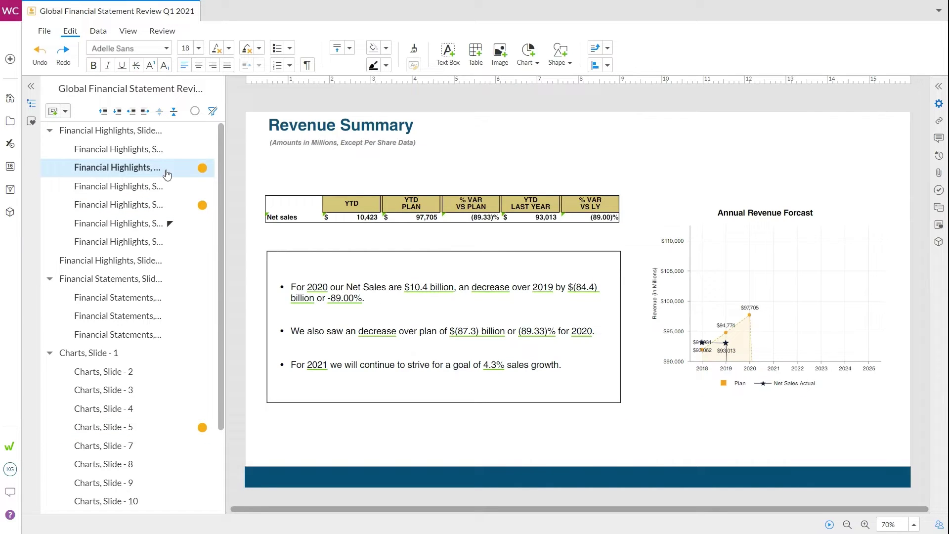
click(172, 430)
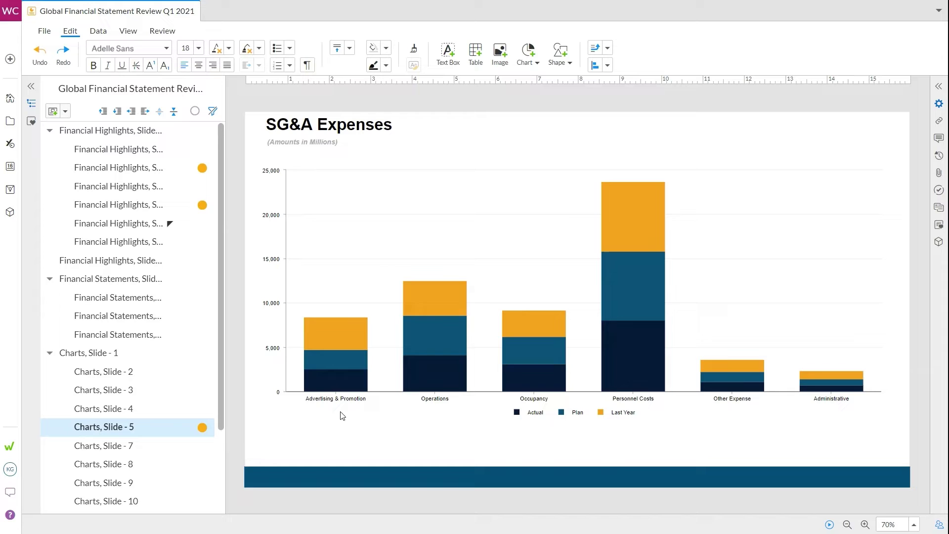
right_click(506, 249)
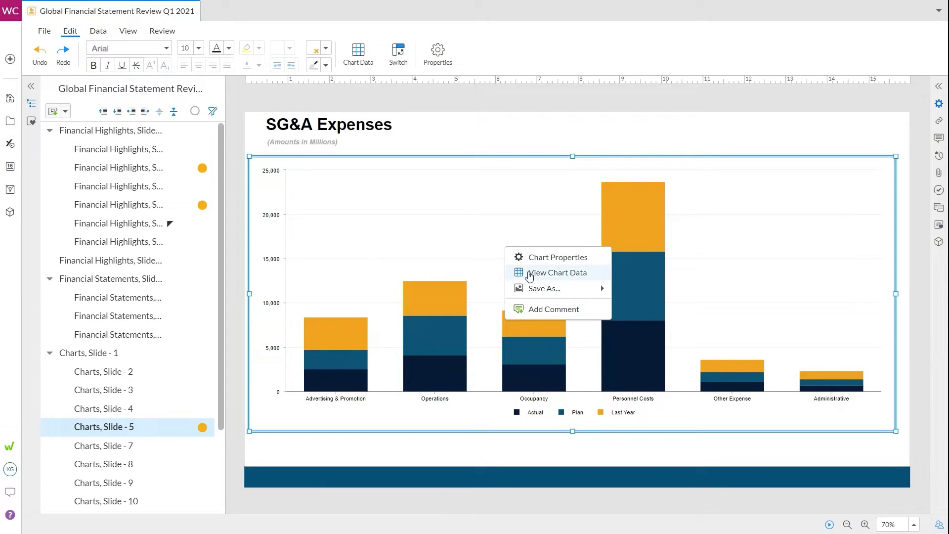
click(530, 275)
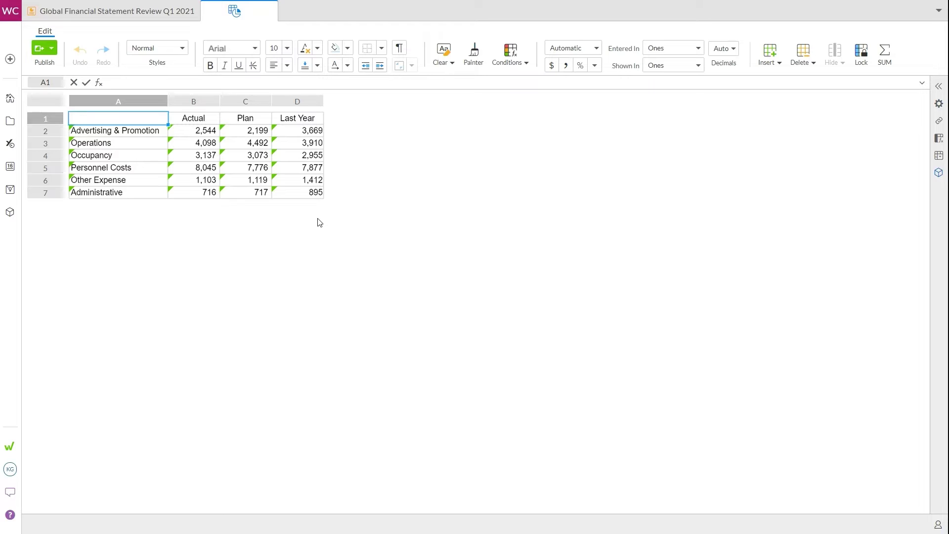
click(201, 119)
click(232, 121)
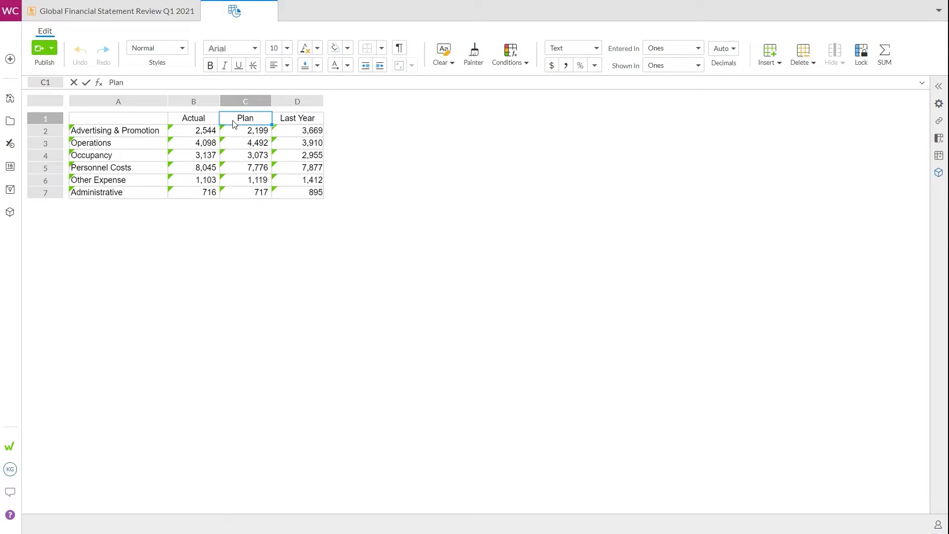
click(291, 125)
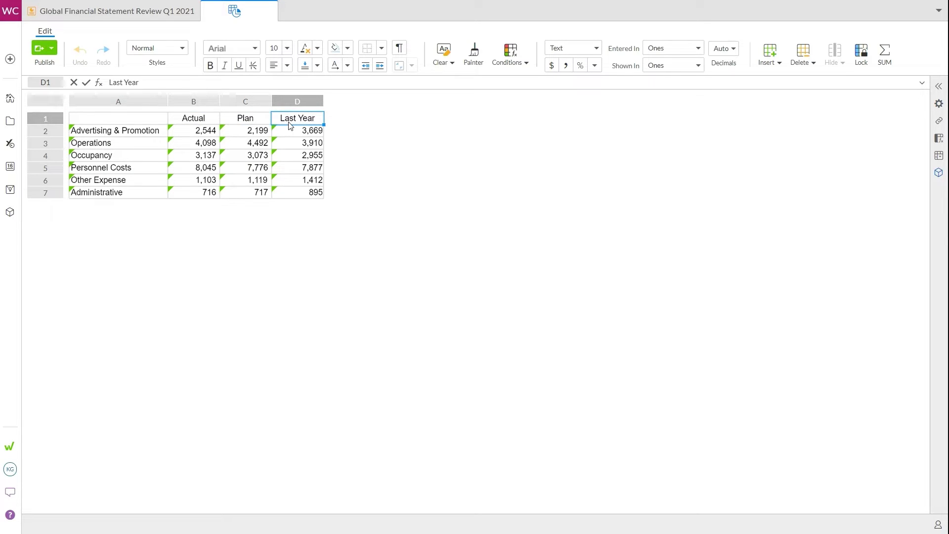
drag(125, 133, 291, 196)
click(300, 144)
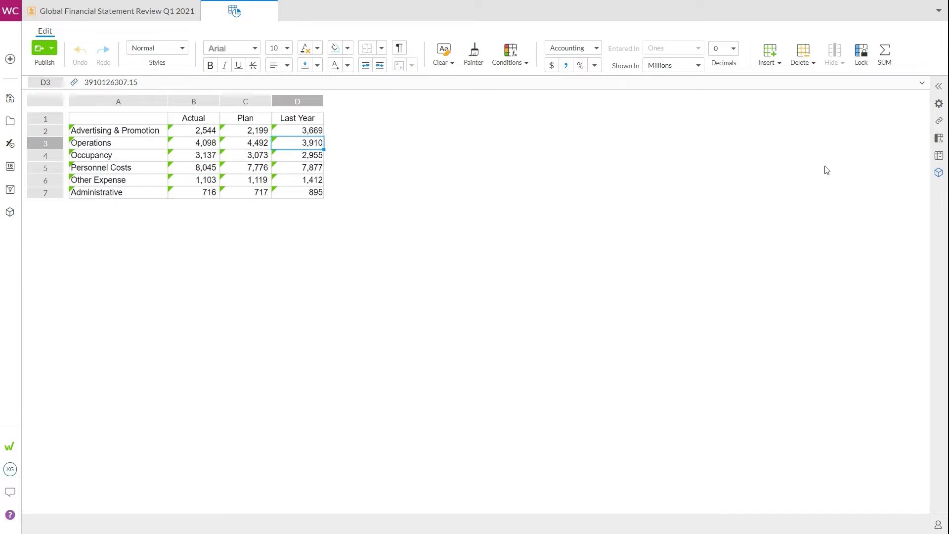
click(934, 125)
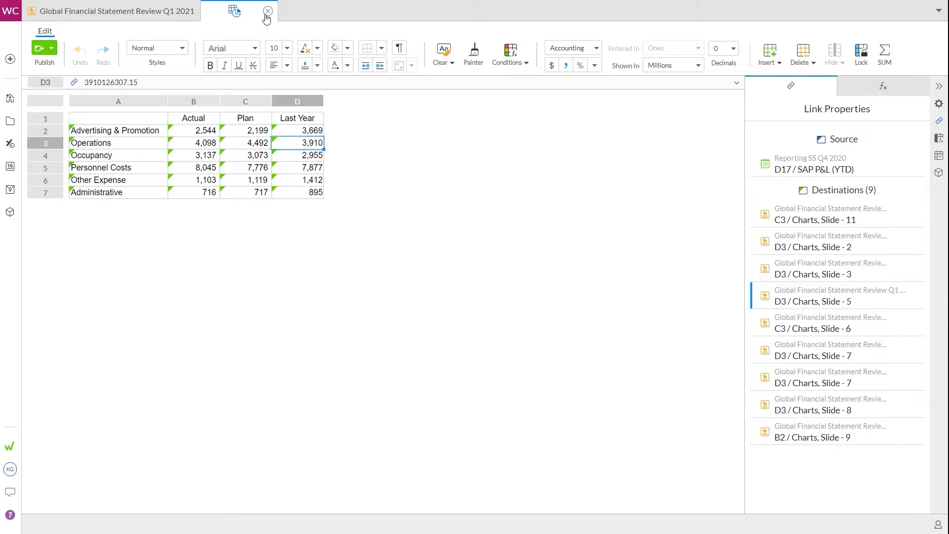
click(268, 11)
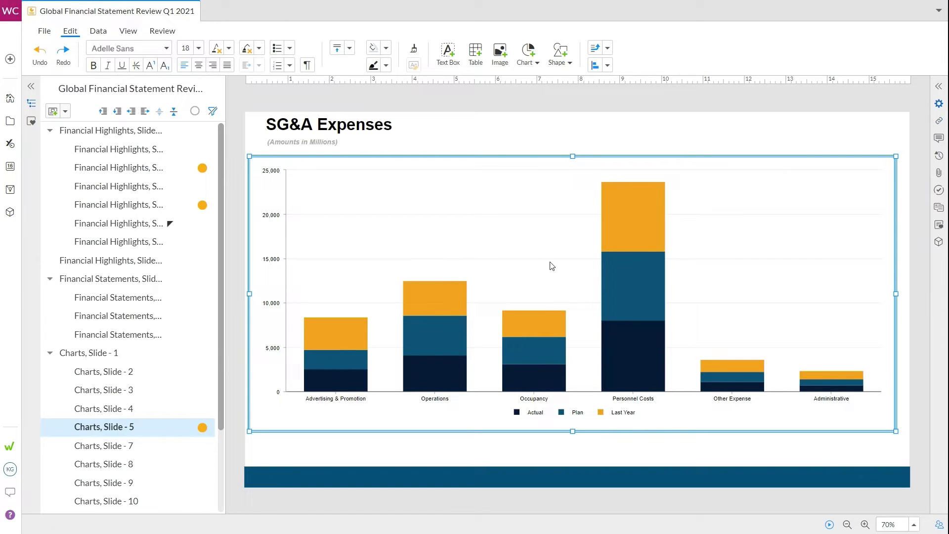
Step: In the SG&A chart's properties, show stacked total labels, make bars horizontal, and colour Plan blue
right_click(556, 243)
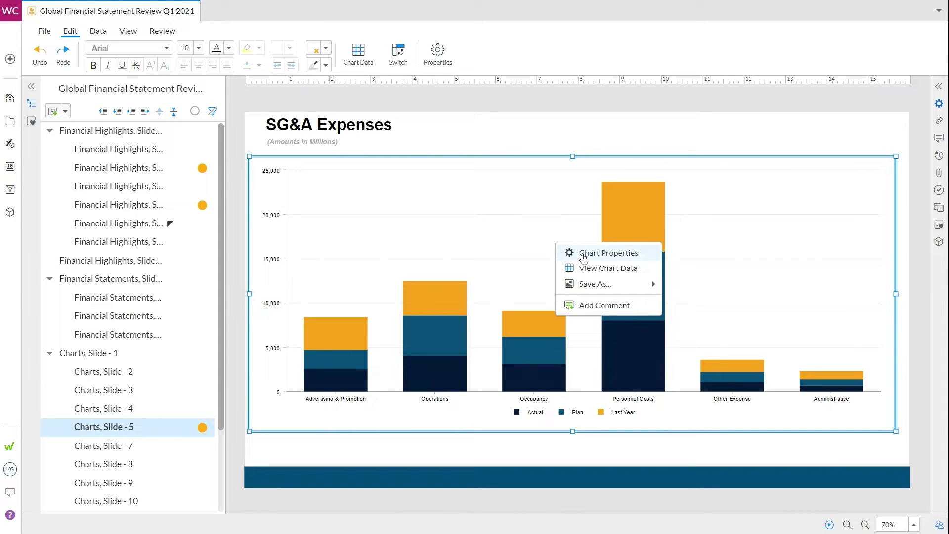
click(583, 257)
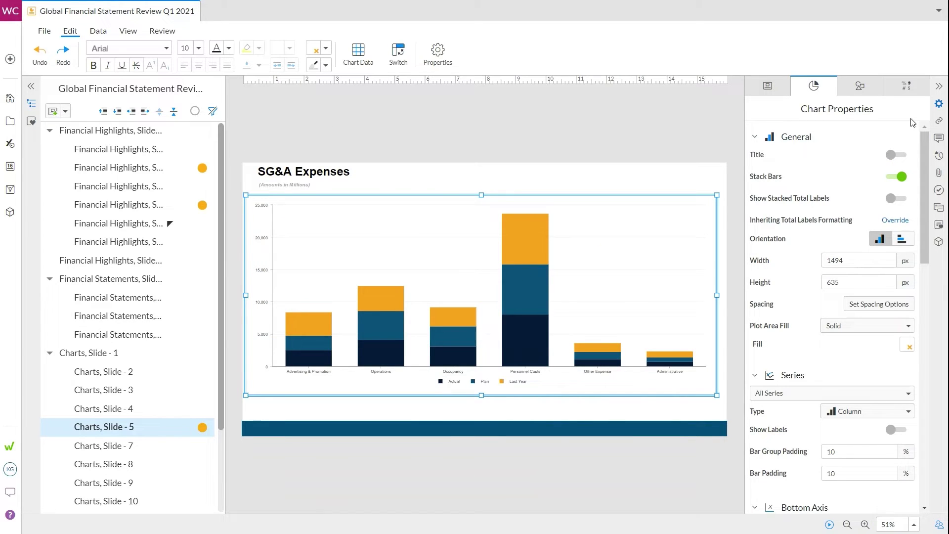
click(895, 154)
click(895, 154)
click(897, 198)
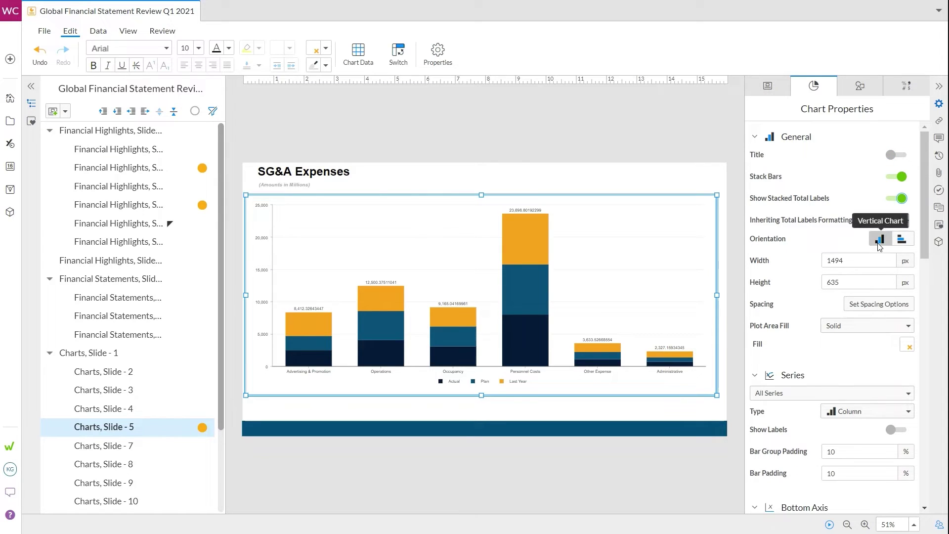
click(902, 239)
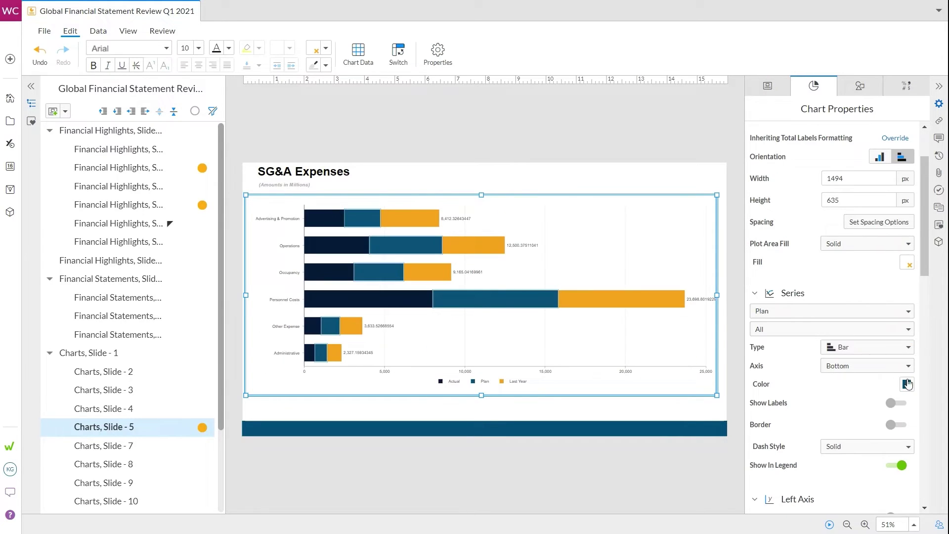
click(906, 383)
click(819, 362)
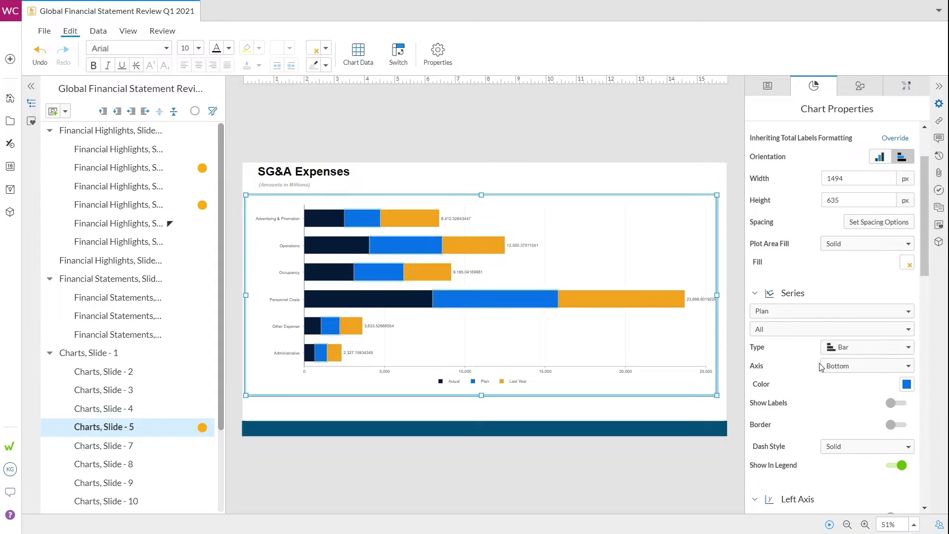
click(494, 410)
click(66, 111)
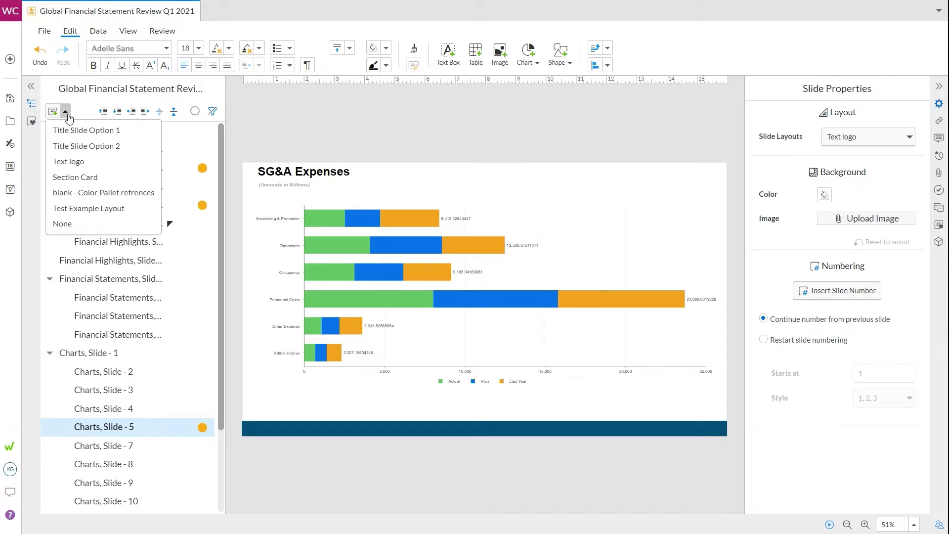
Step: Insert a new slide with the Text logo layout after Charts Slide 5
click(67, 162)
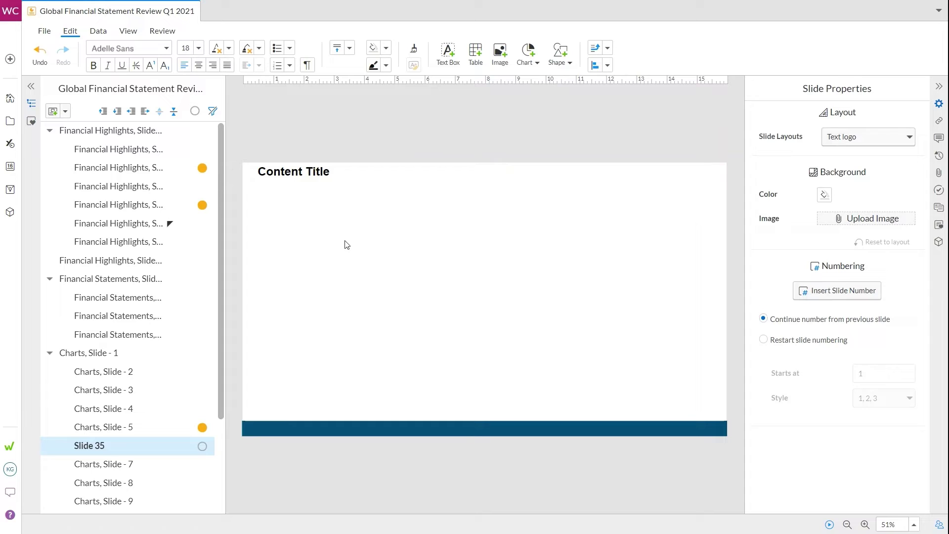
Step: Draw a flowchart Process square and a Document shape beside it on the slide
click(565, 60)
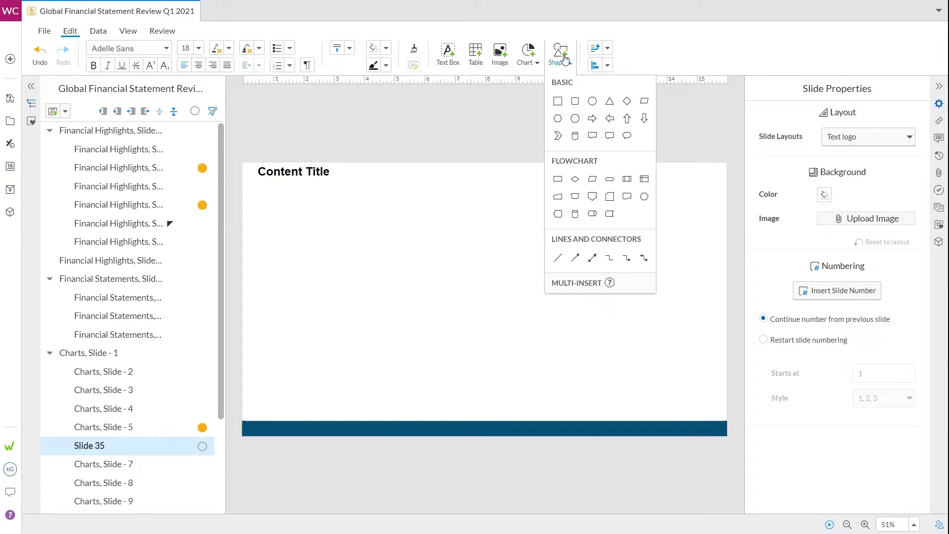
click(556, 178)
drag(300, 230, 354, 281)
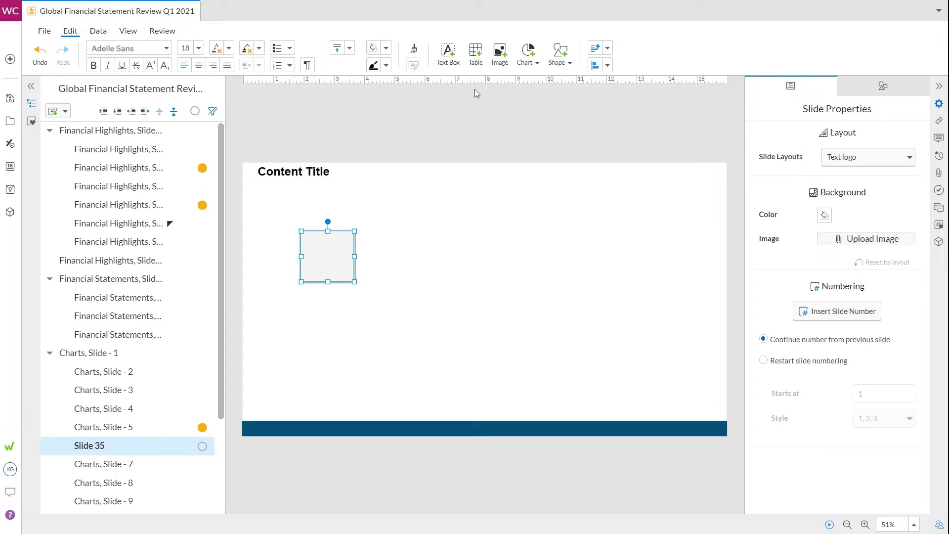
click(560, 55)
click(626, 197)
mouse_move(420, 224)
mouse_down()
mouse_move(488, 289)
mouse_move(442, 259)
mouse_move(553, 257)
mouse_up()
Step: Link the square to the Document shape with a connector, then shift the square down-left
click(560, 55)
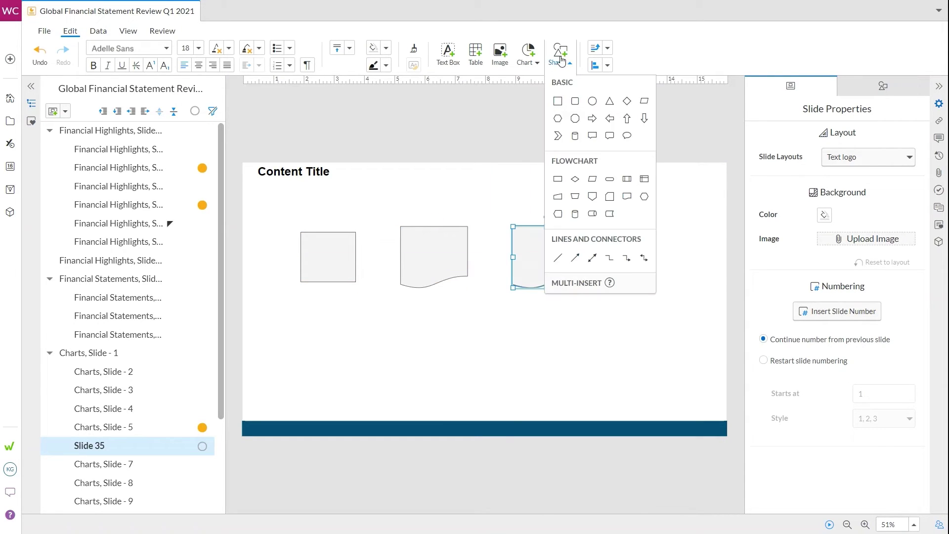
click(558, 257)
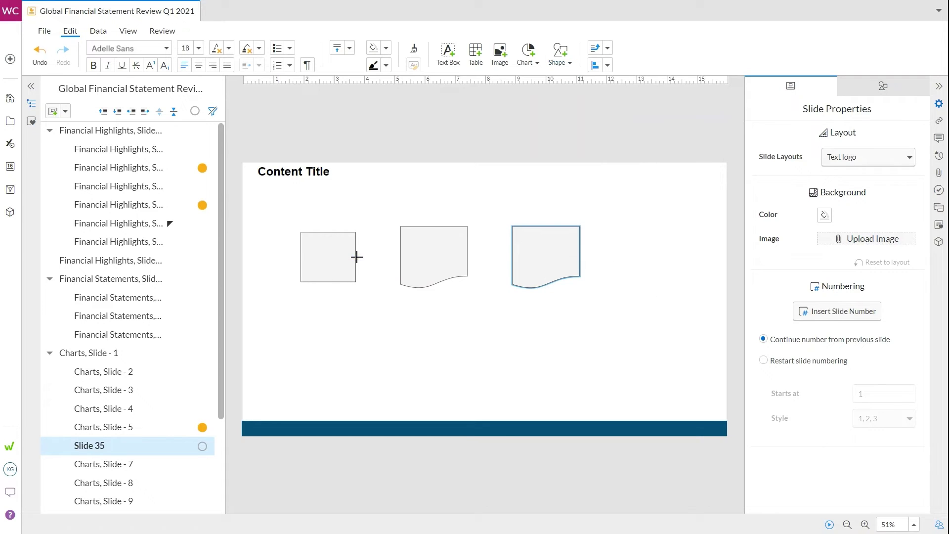
drag(356, 257, 400, 257)
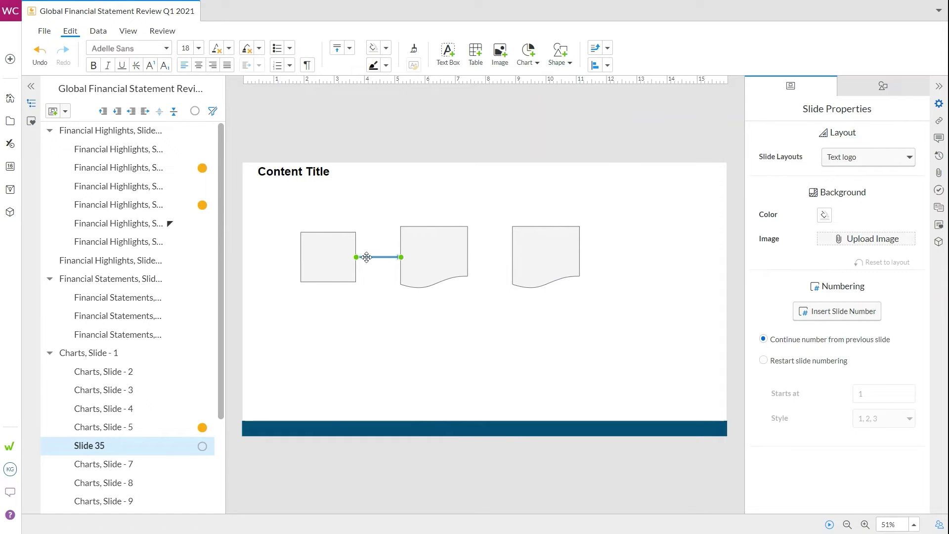
drag(329, 265, 319, 307)
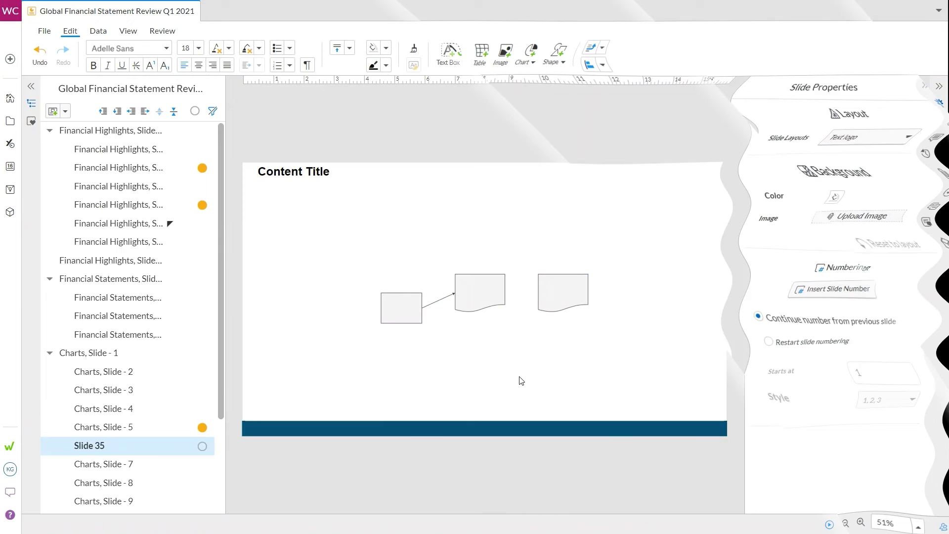
Step: Type the label 'Document' into the middle flowchart shape and reselect it
click(483, 295)
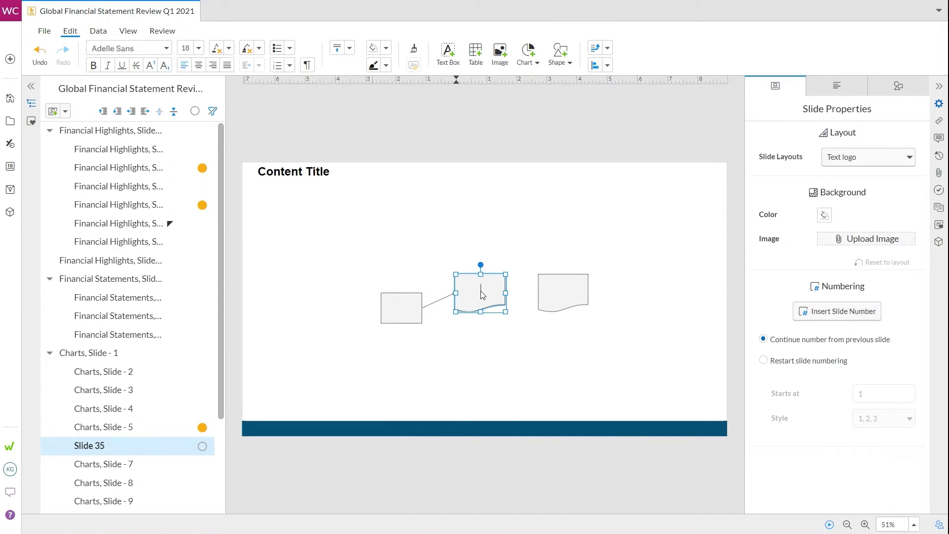
click(482, 295)
text(Document)
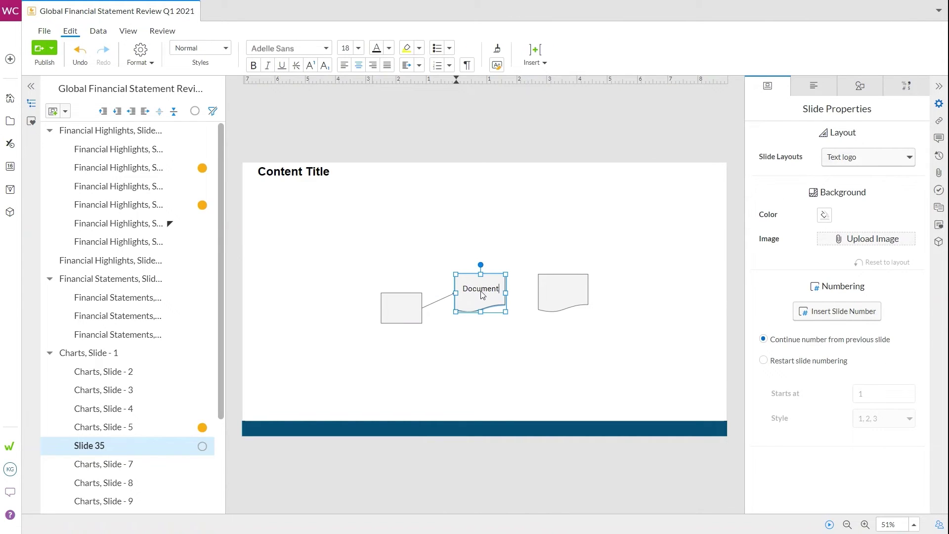
click(518, 373)
click(495, 307)
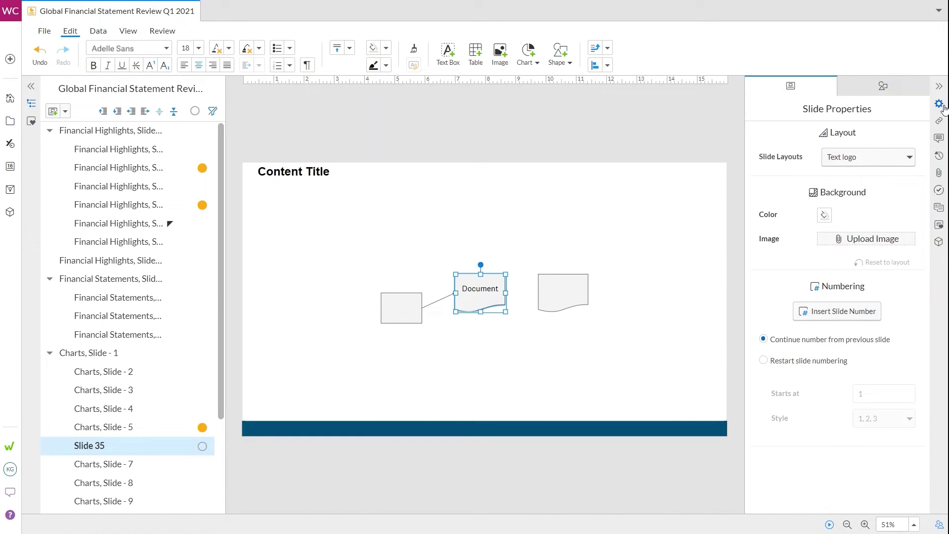
Step: Change the Document shape to the Database flowchart shape in Shape Properties
click(882, 87)
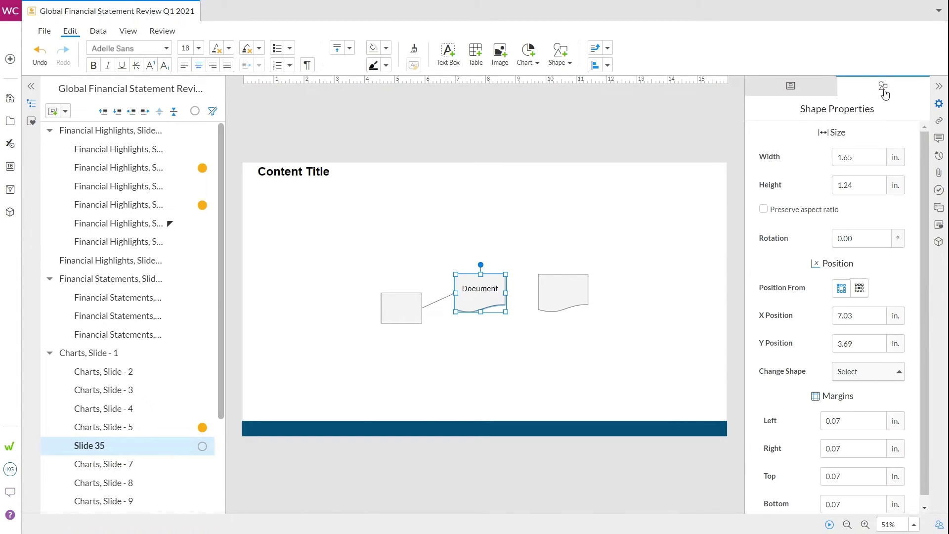
click(871, 379)
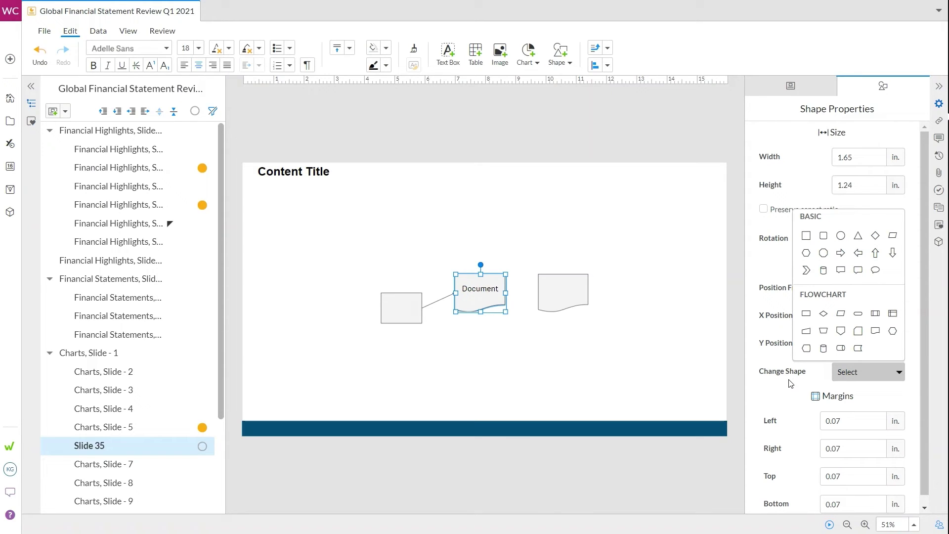
click(822, 348)
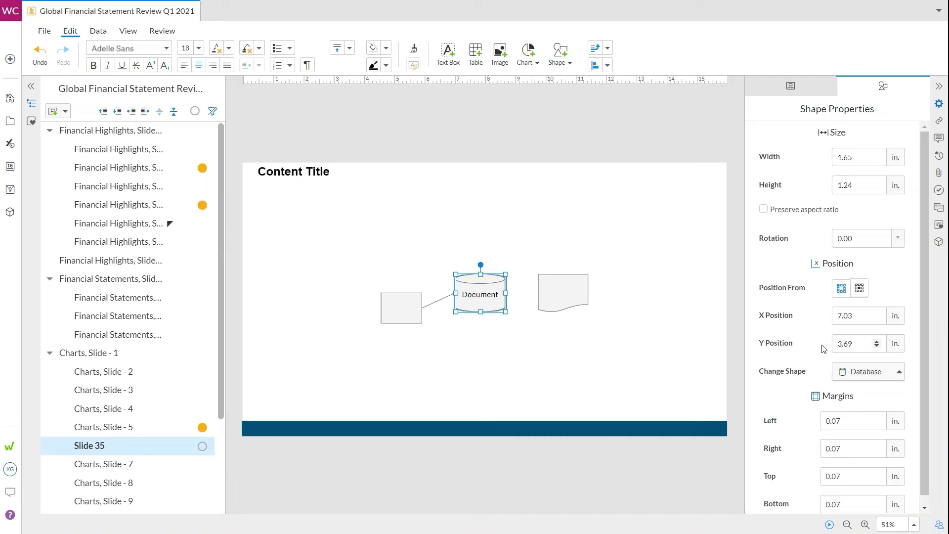
click(445, 394)
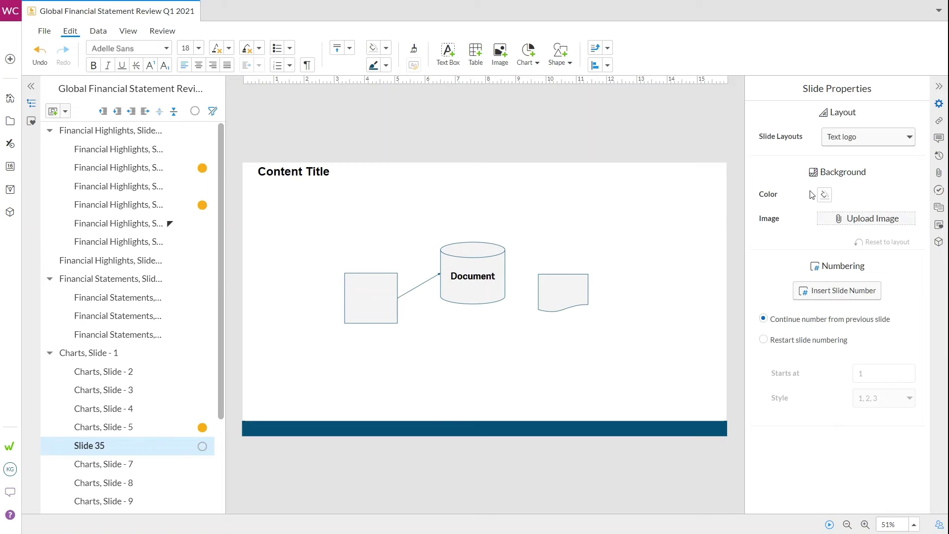
click(882, 138)
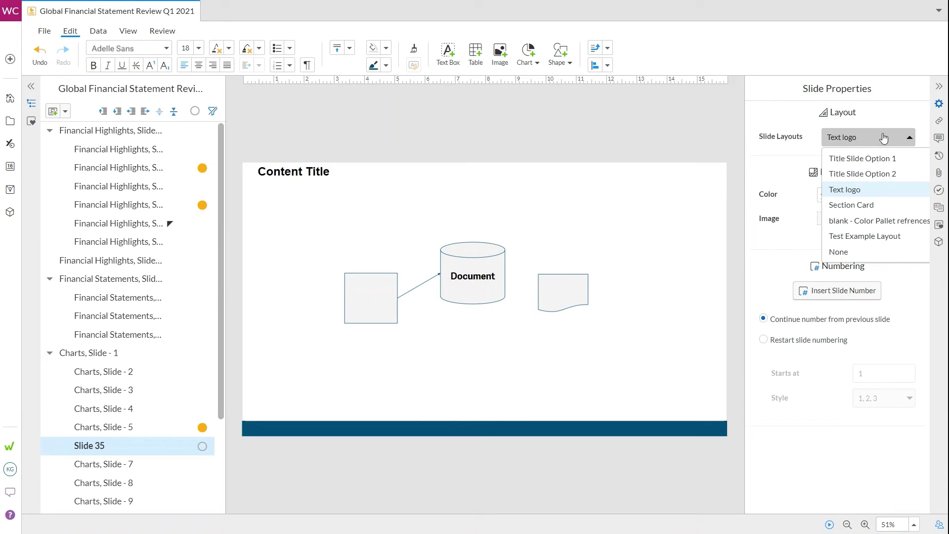
click(862, 205)
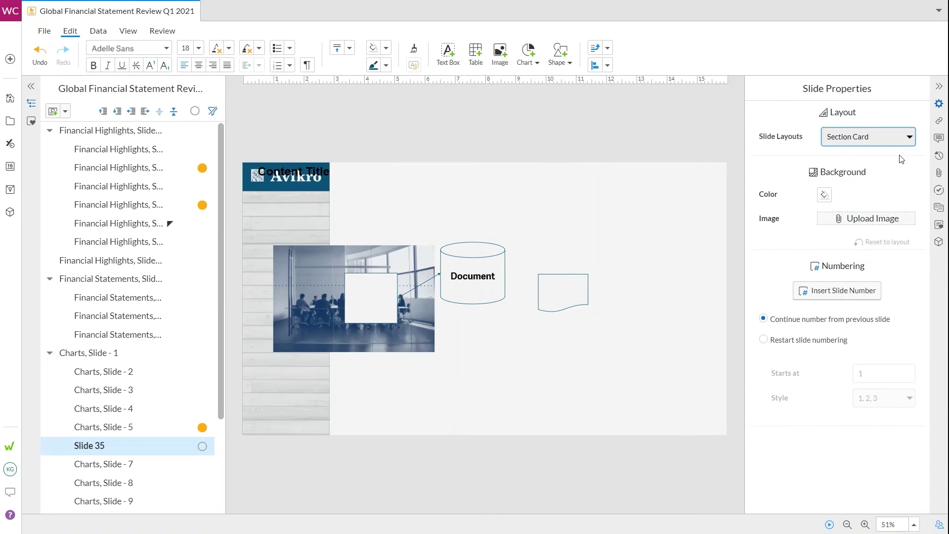
click(874, 129)
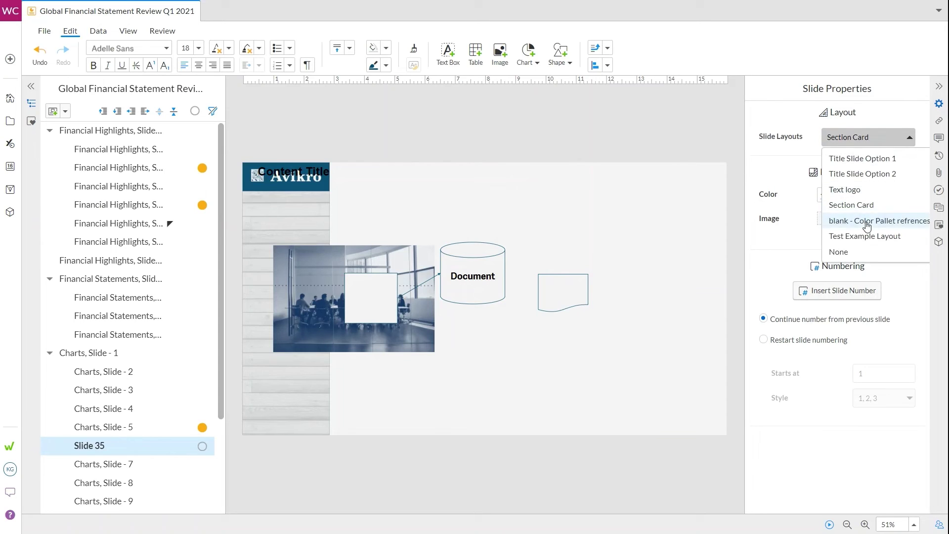
click(866, 222)
click(859, 138)
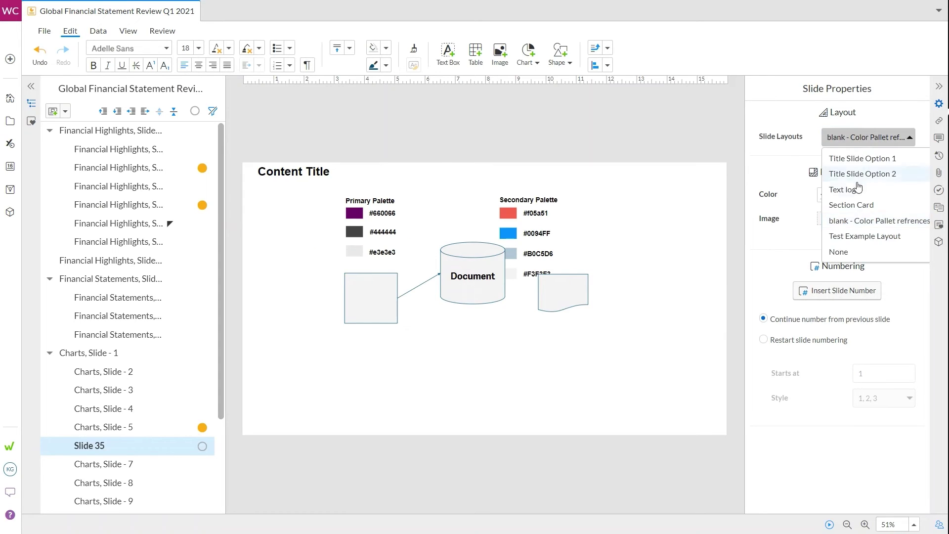
click(850, 188)
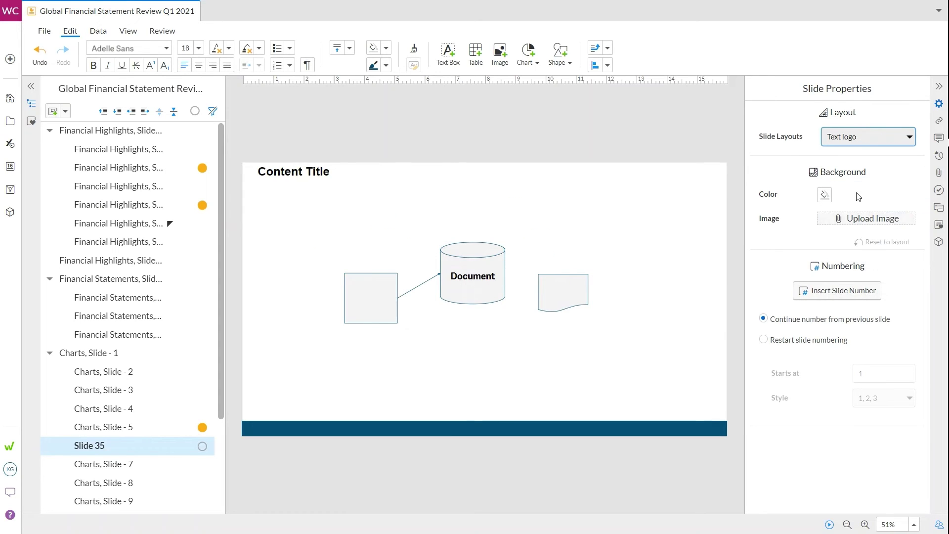
click(128, 33)
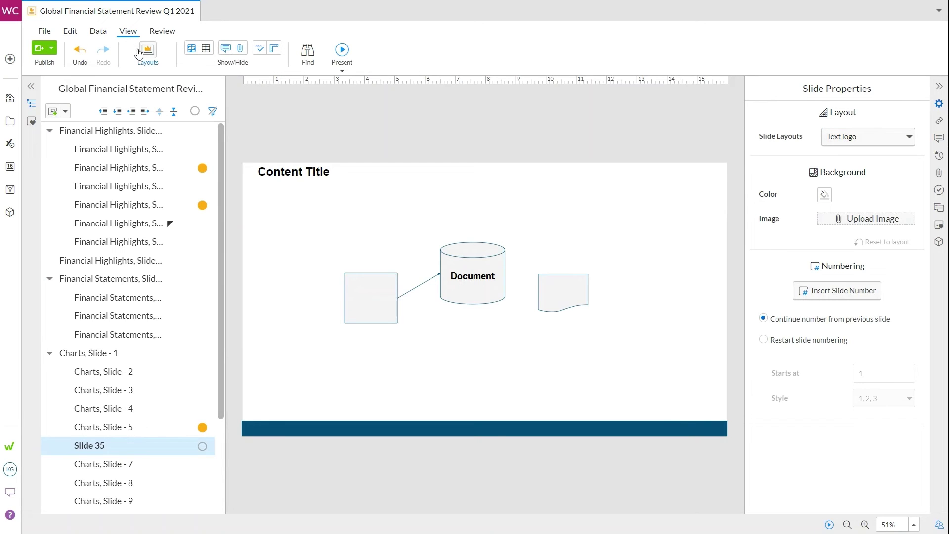
Step: In layout editing, fill the Text logo layout's footer bar with bright blue
click(147, 54)
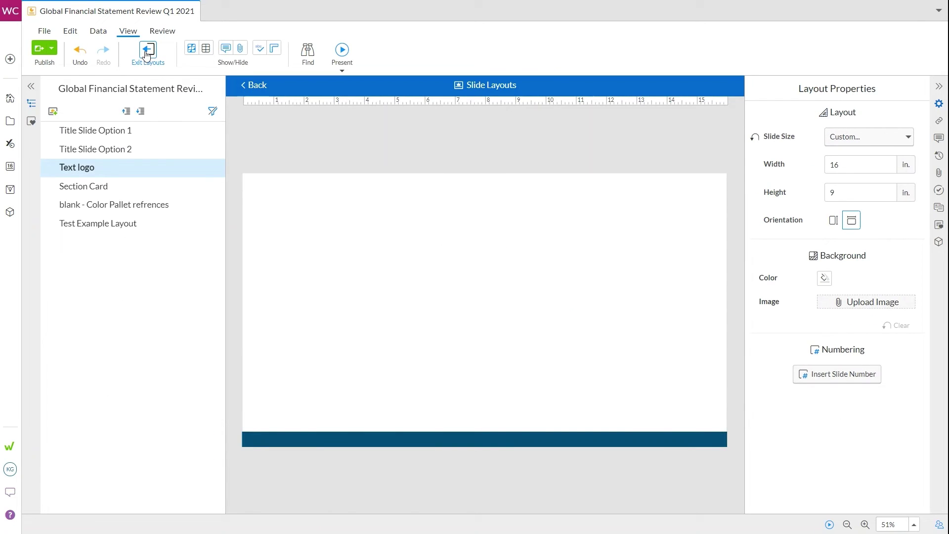
click(366, 439)
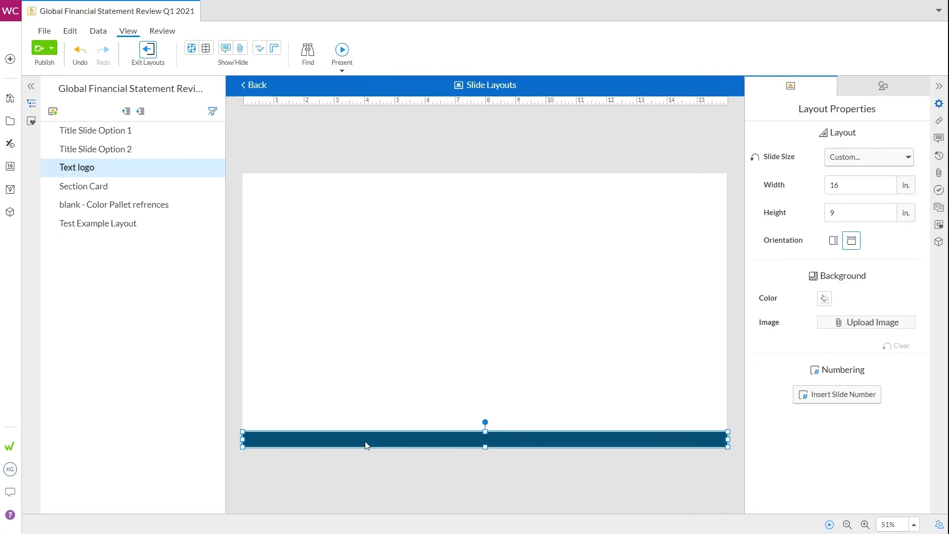
click(386, 49)
click(407, 237)
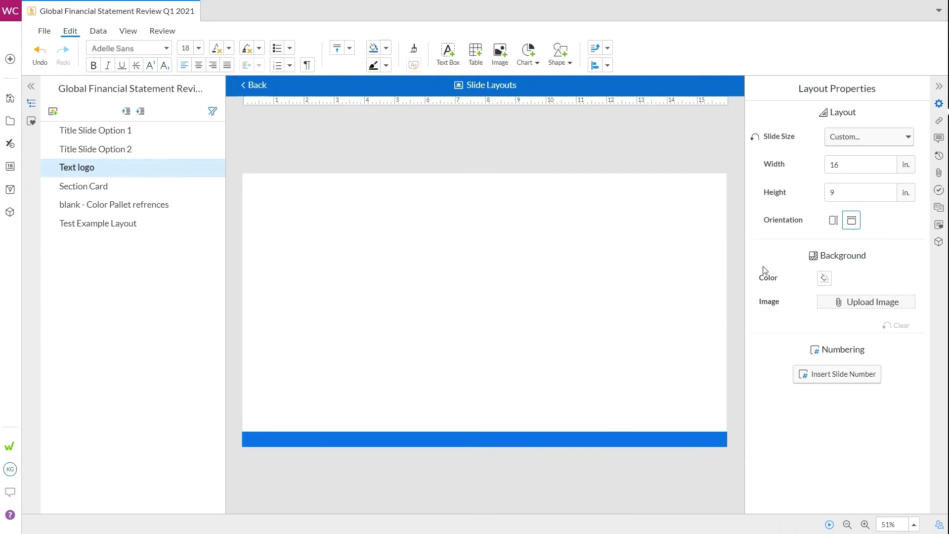
Step: Set the layout background colour to cream and return to the slides
click(823, 278)
click(722, 453)
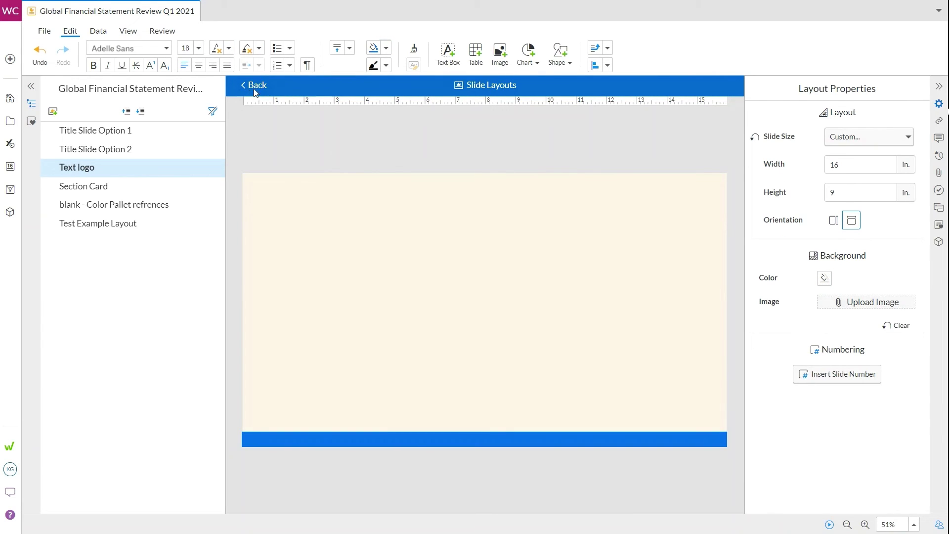
click(256, 87)
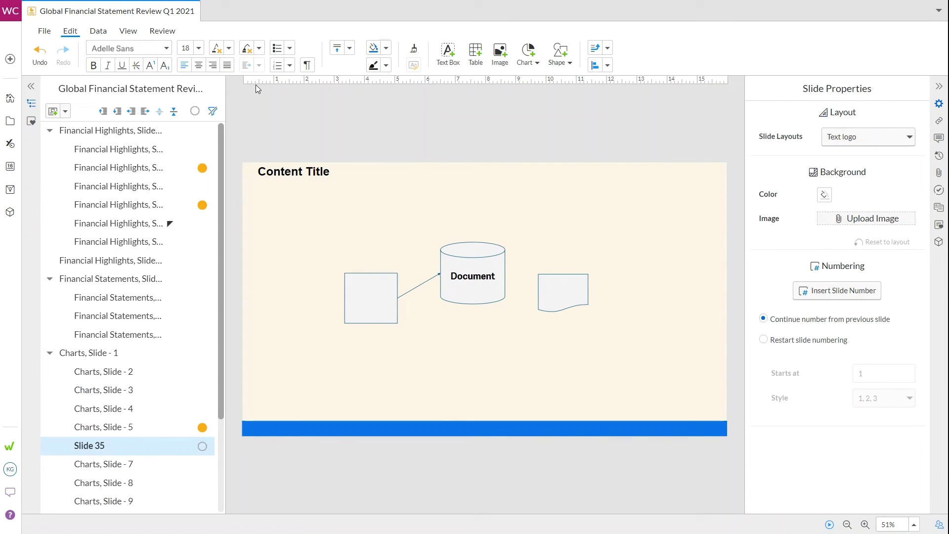
Step: Return to Charts Slide 5, the SG&A Expenses chart, now on the cream layout
click(126, 432)
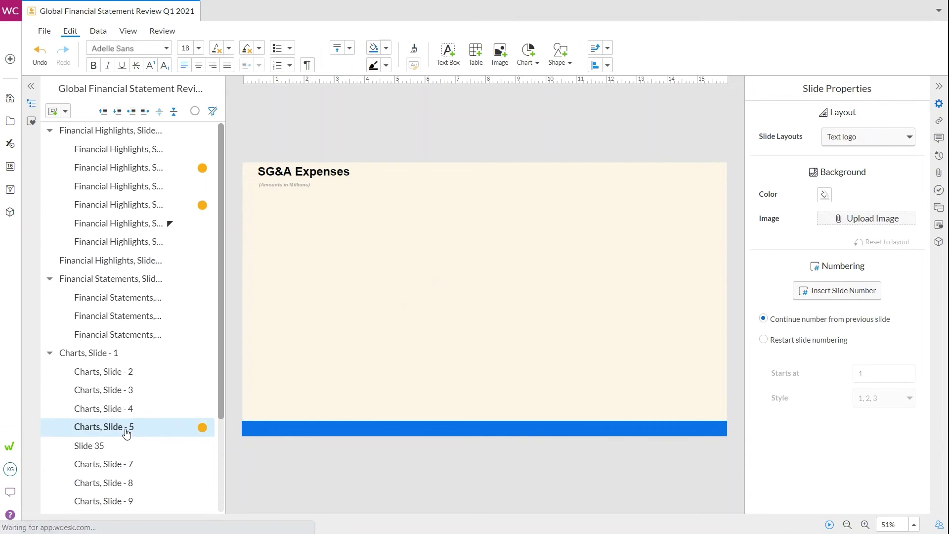
click(128, 413)
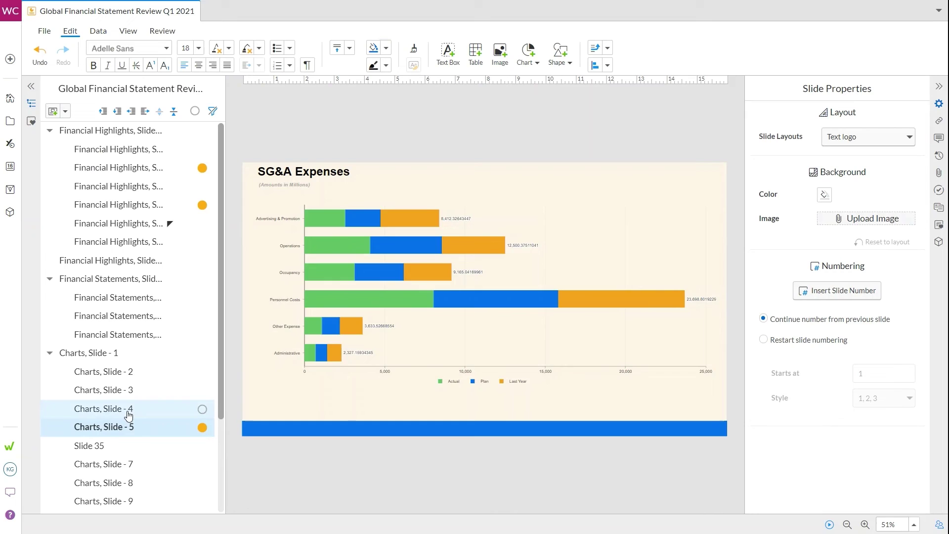
key(Down)
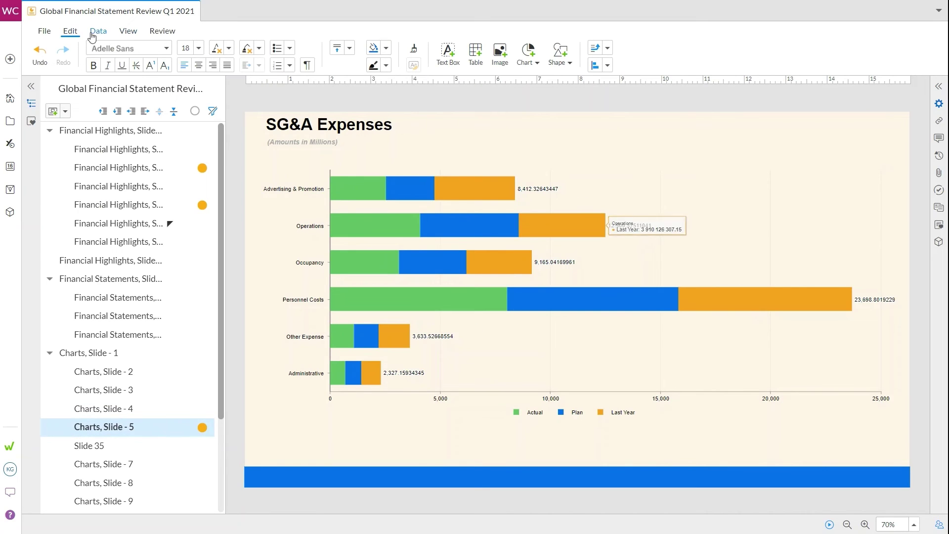
Step: Go to File > Save As and bring up the create-new Presentation options
click(44, 31)
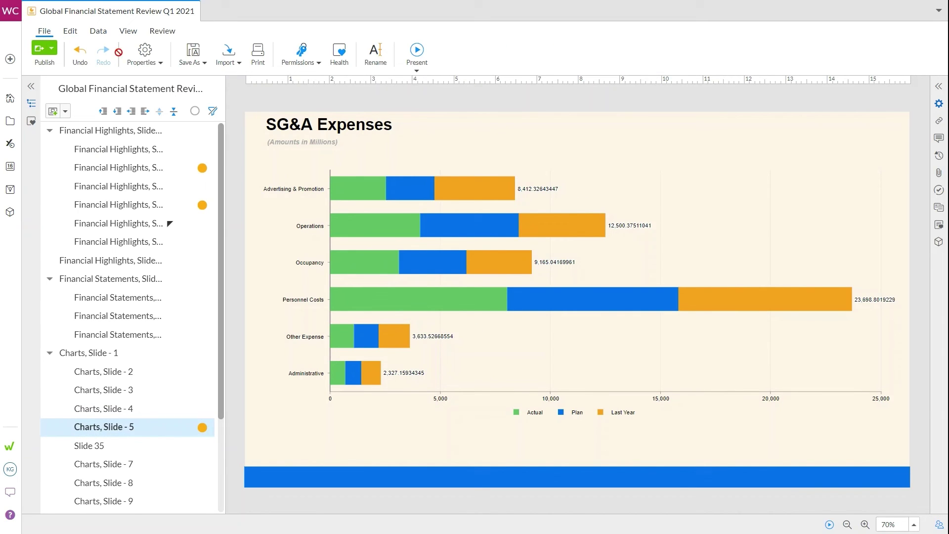
click(193, 55)
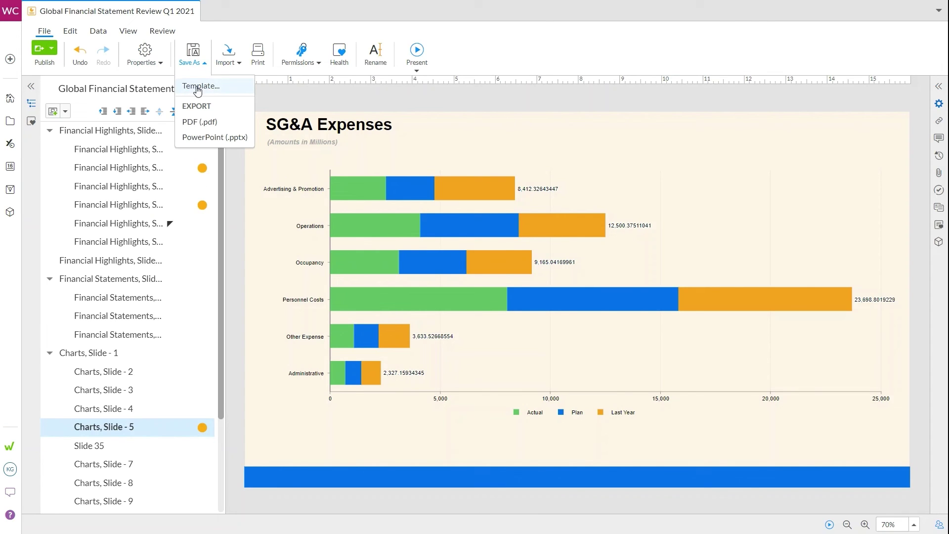
click(10, 59)
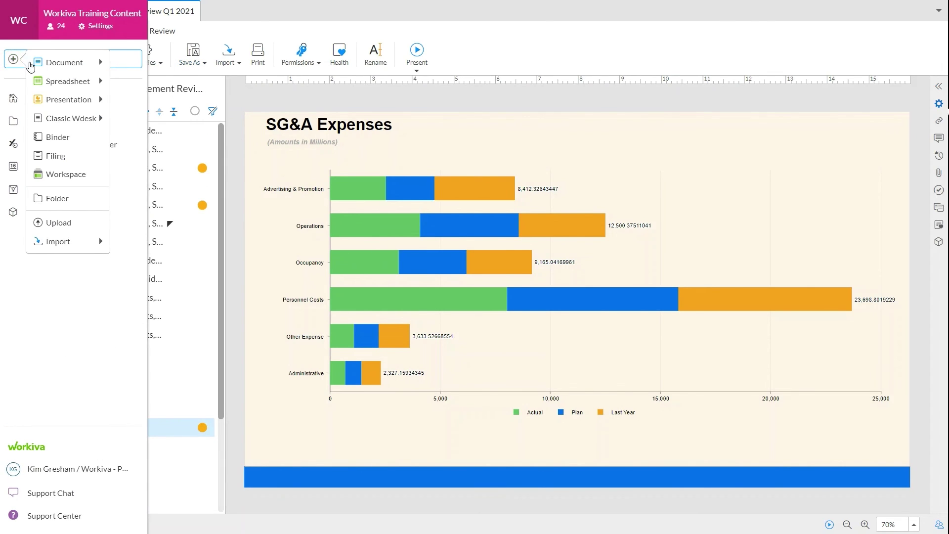
mouse_move(79, 99)
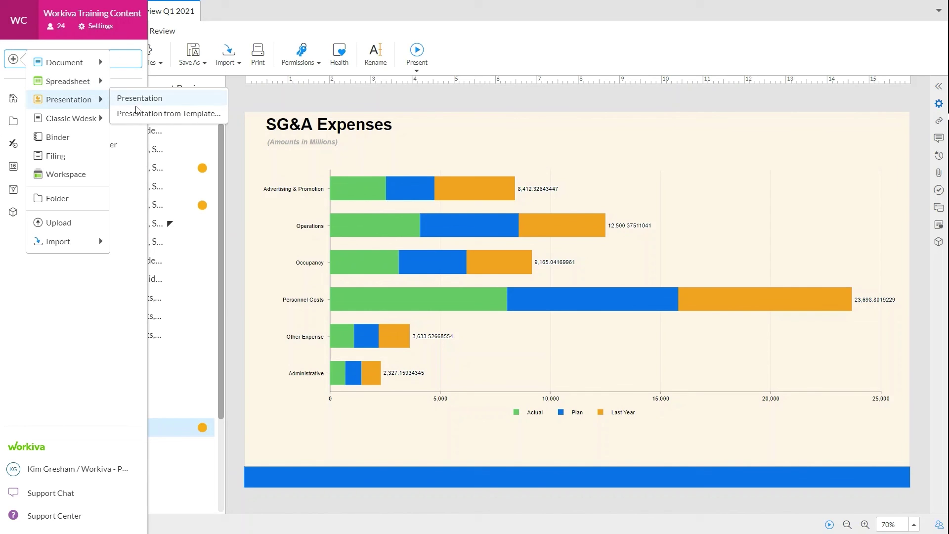